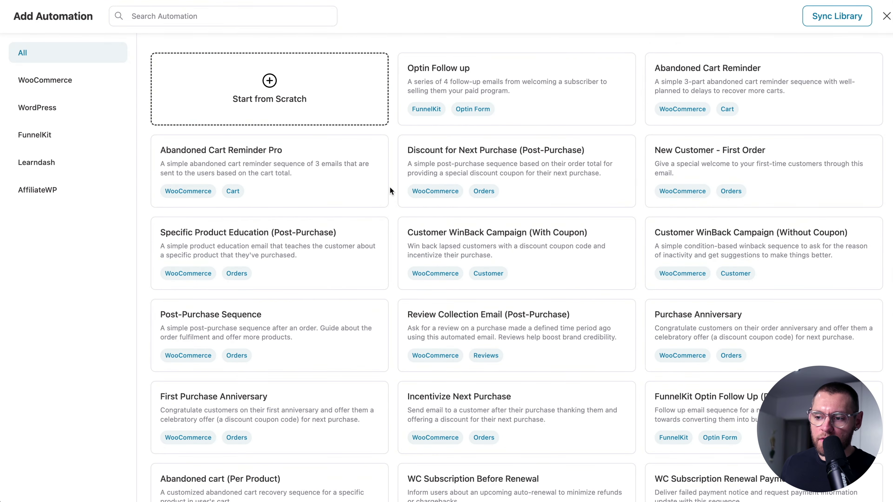
Browse the recipe templates and open the Abandoned Cart Reminder Pro recipe.
scroll(392, 191, "down", 9)
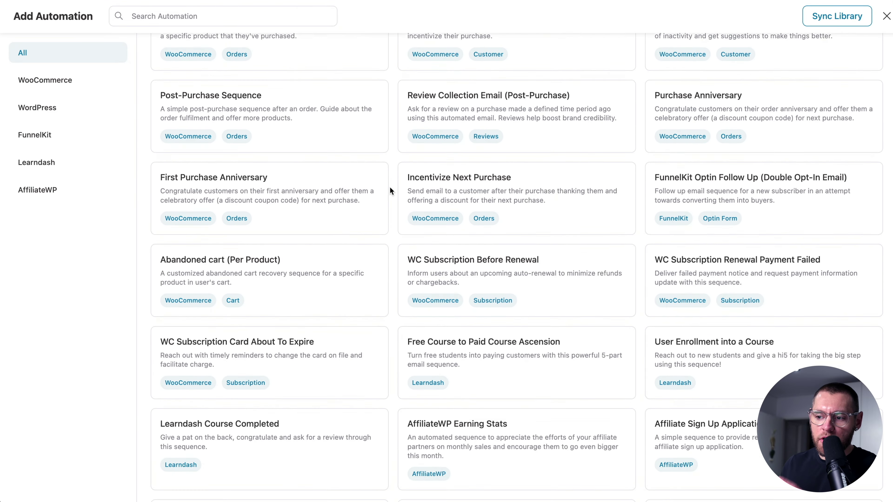
scroll(392, 190, "down", 6)
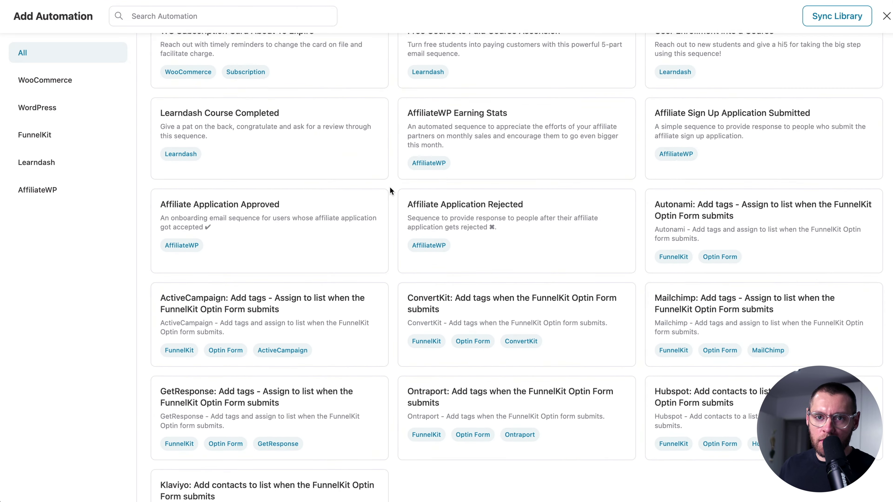
scroll(391, 191, "up", 15)
left_click(263, 155)
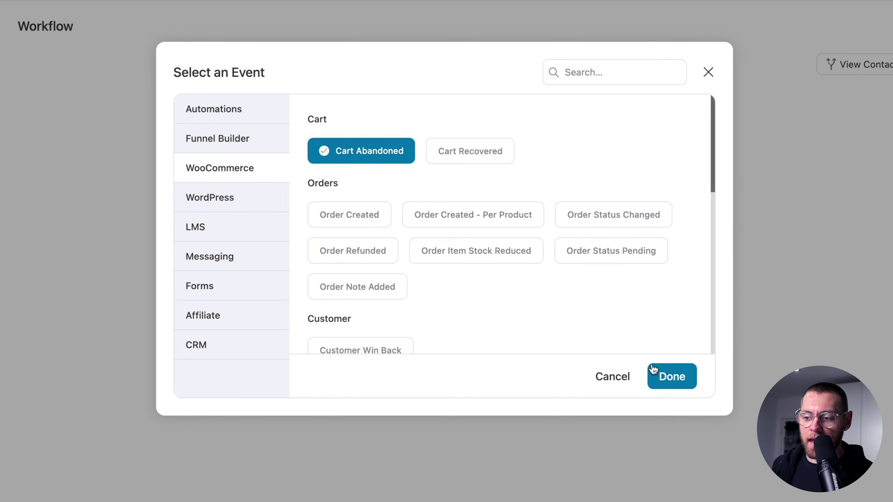
Confirm WooCommerce Cart Abandoned as the workflow's trigger event.
left_click(663, 374)
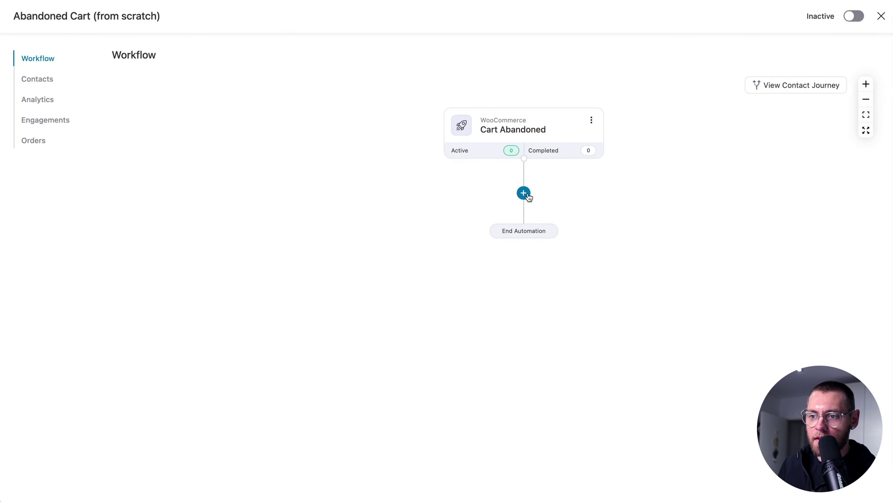
Add a Delay step after the Cart Abandoned trigger that waits 3 minutes.
left_click(524, 194)
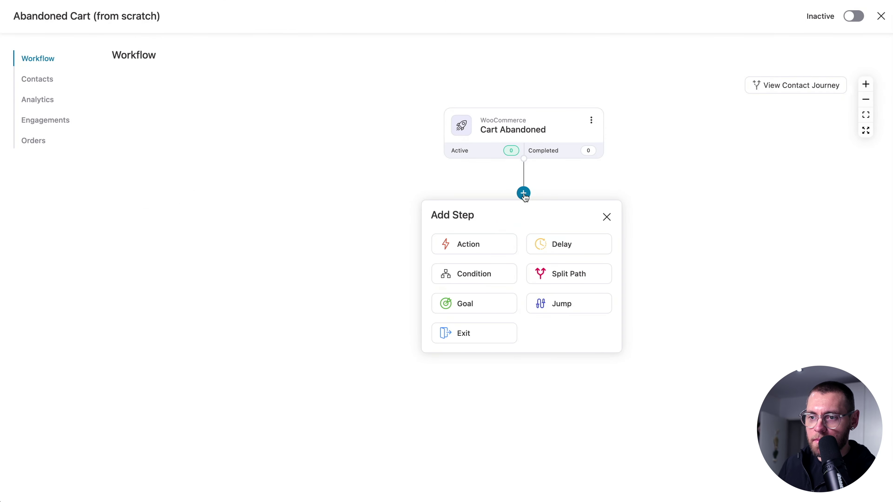
left_click(559, 243)
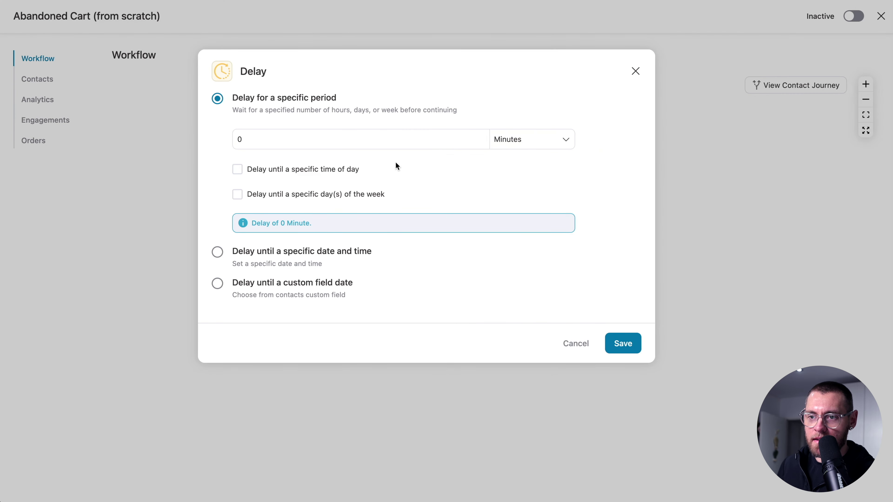
left_click(387, 140)
type("3")
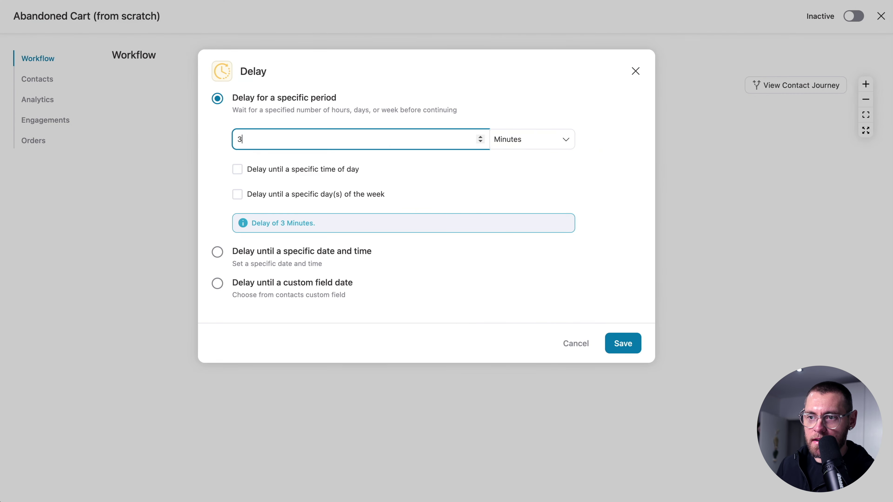
Scroll down to the Rich Text email body editor.
scroll(339, 276, "down", 2)
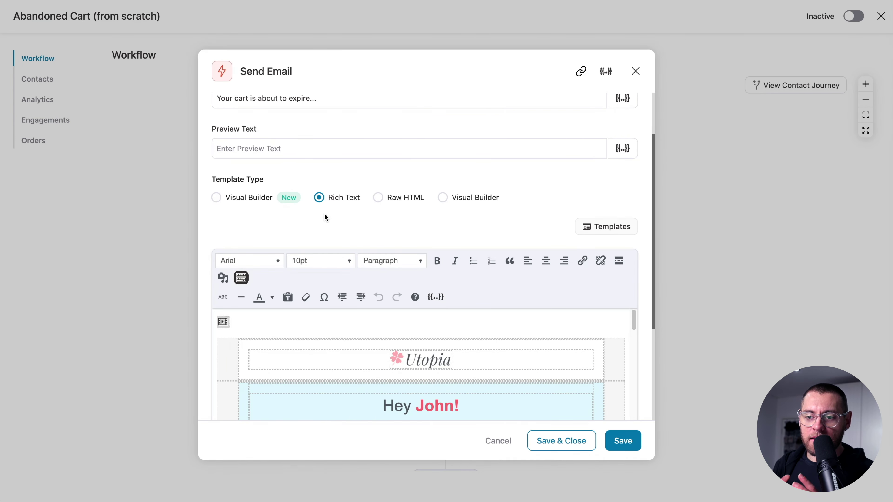
double_click(216, 272)
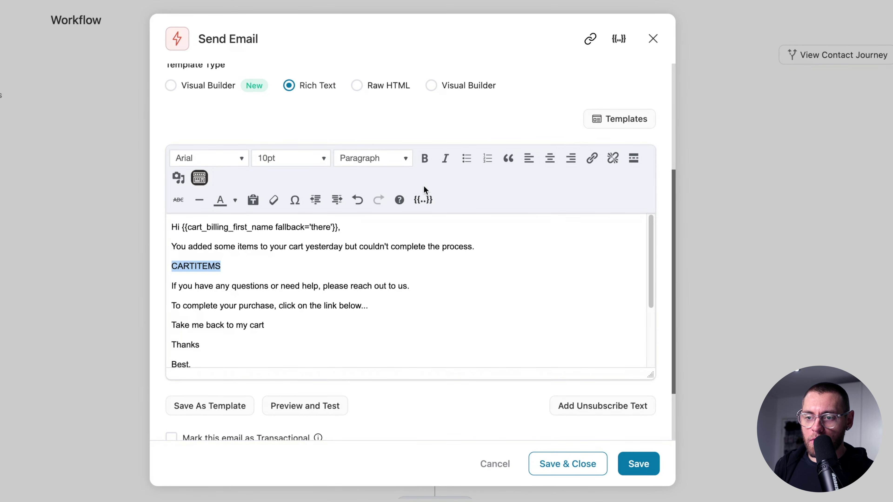
Replace the CARTITEMS placeholder with the Cart Items merge tag.
left_click(423, 199)
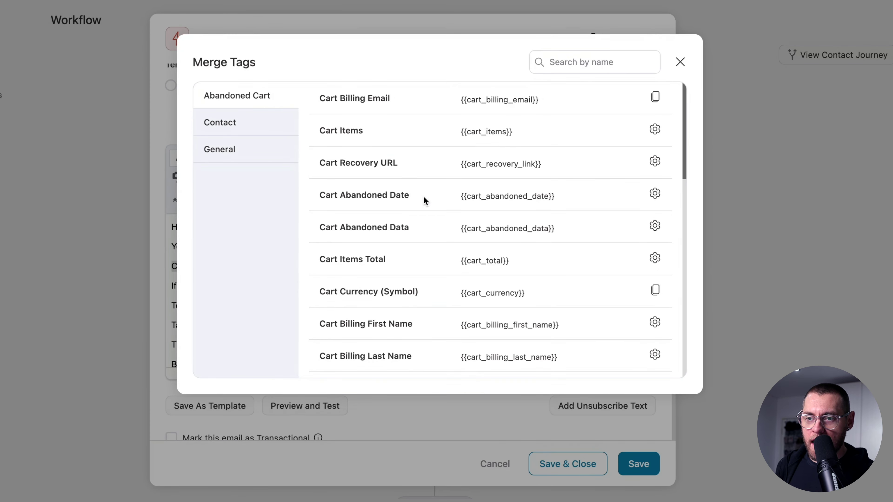
left_click(680, 62)
double_click(285, 264)
type("{{cart_items template='cart-table'}}")
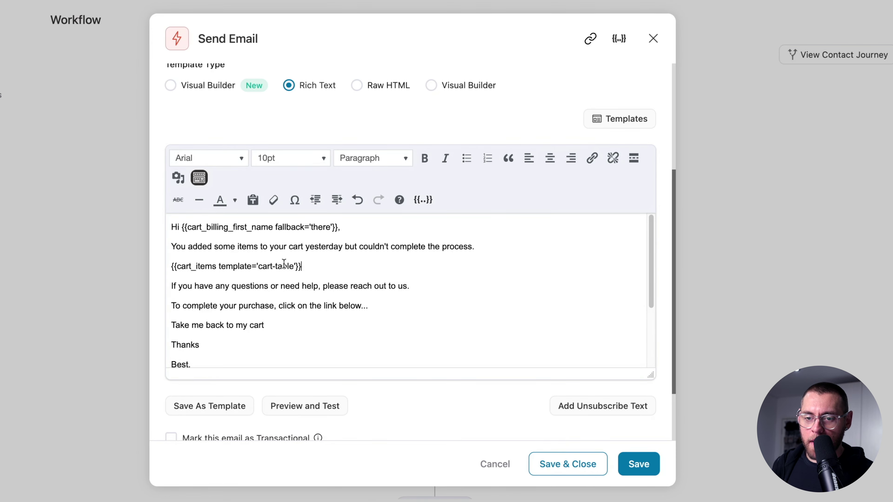
Select the 'Take me back to my cart' line and link it with the Cart Recovery URL tag.
left_click_drag(268, 324, 171, 329)
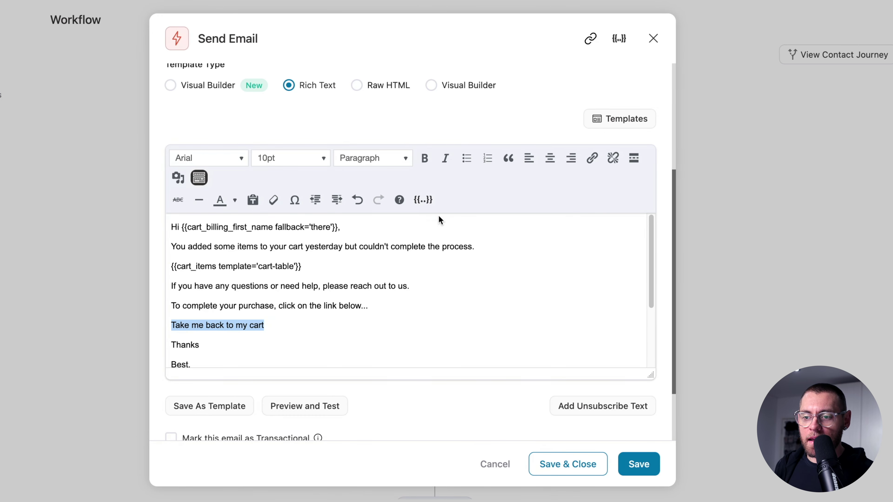
left_click(423, 200)
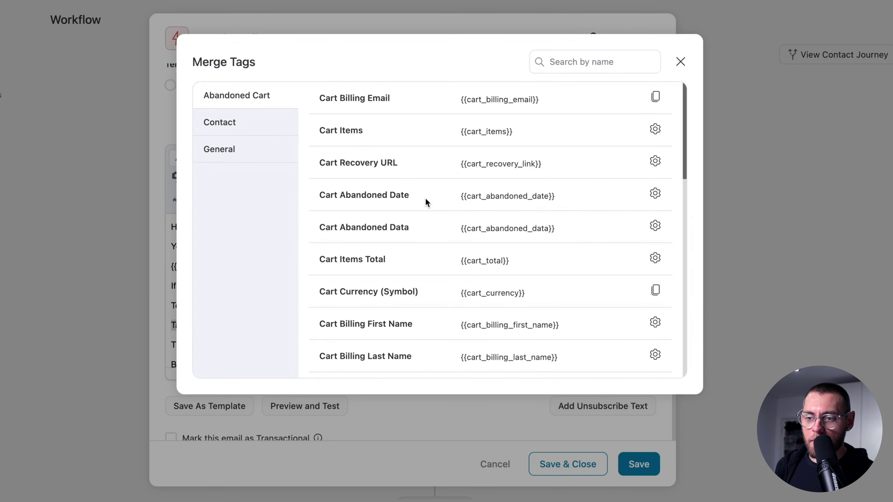
left_click(327, 163)
left_click(649, 253)
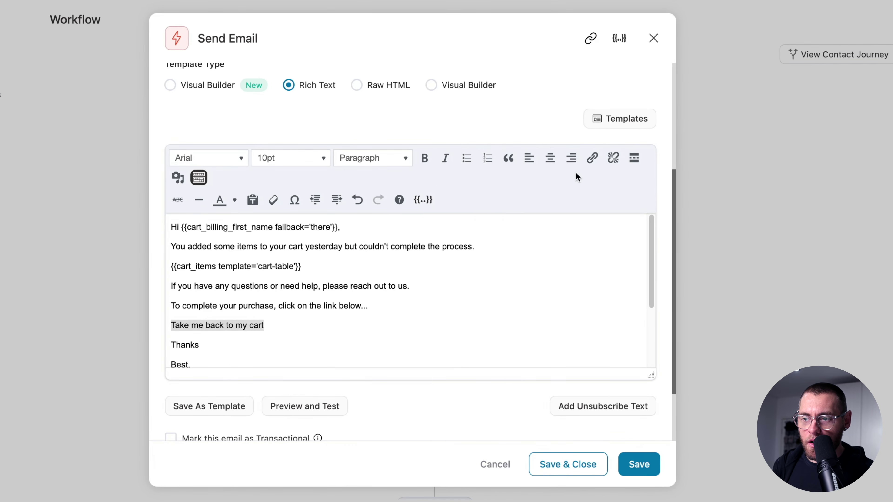
left_click(592, 158)
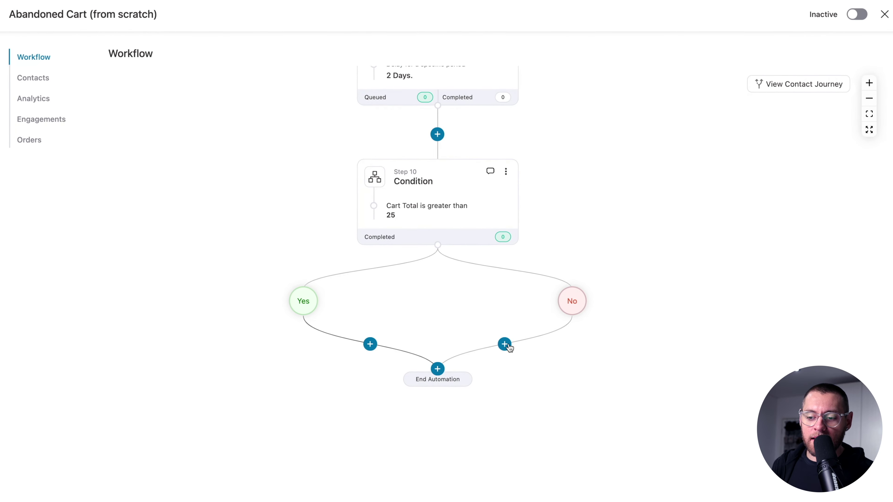
Add an Exit Automation step to the Cart Total condition's No branch.
left_click(505, 344)
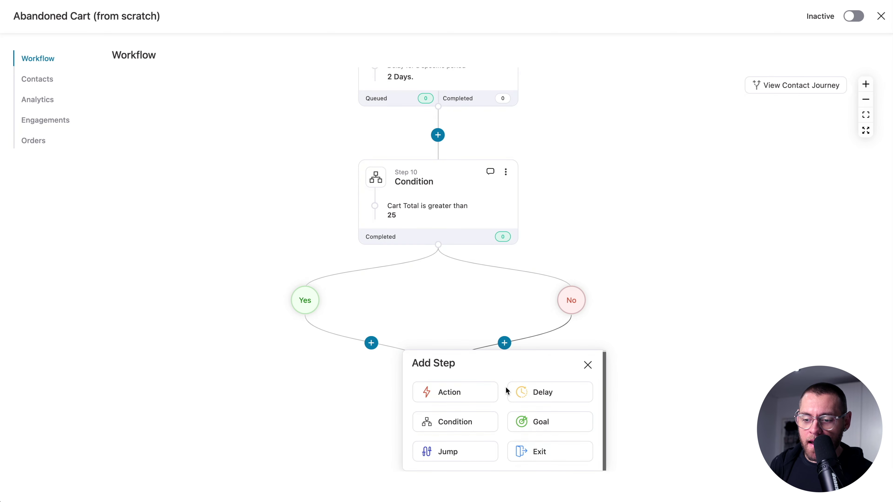
left_click(548, 452)
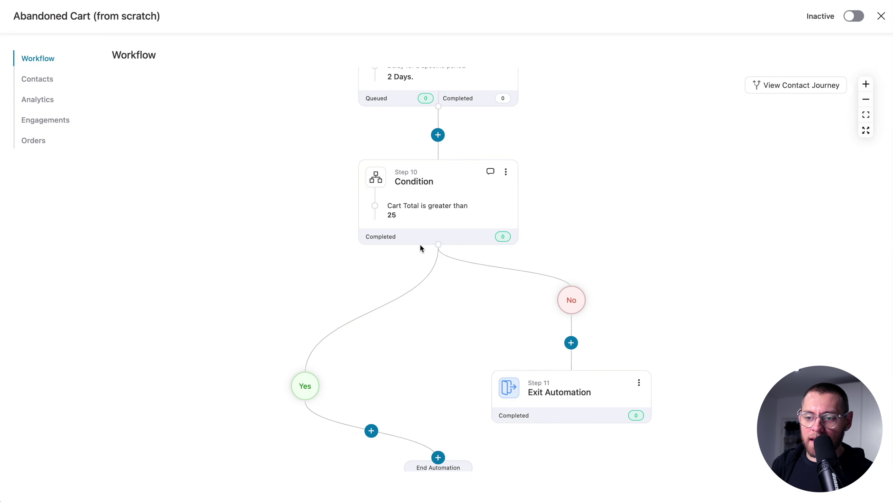
Add a WooCommerce Create Coupon action on the condition's Yes branch.
scroll(420, 245, "down", 5)
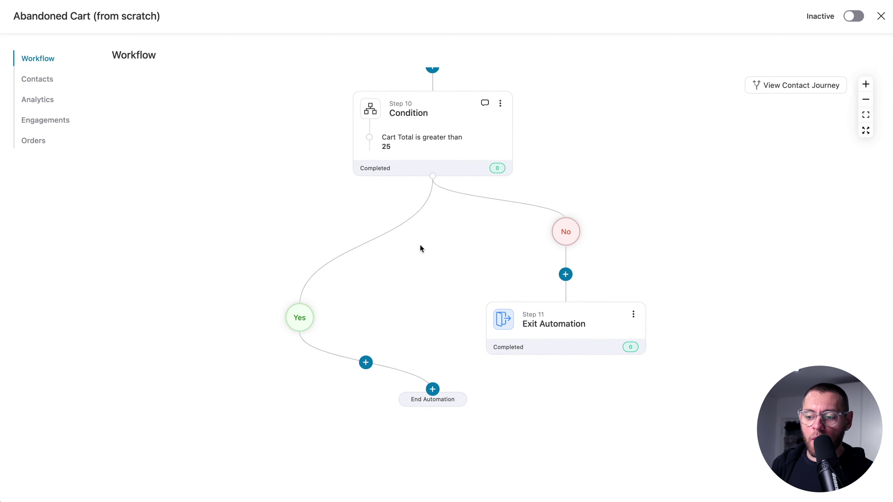
scroll(420, 296, "down", 2)
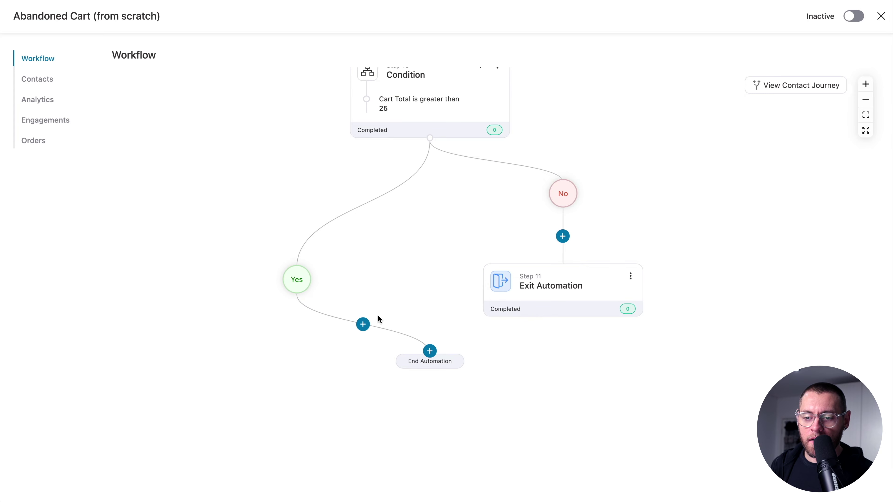
left_click(363, 324)
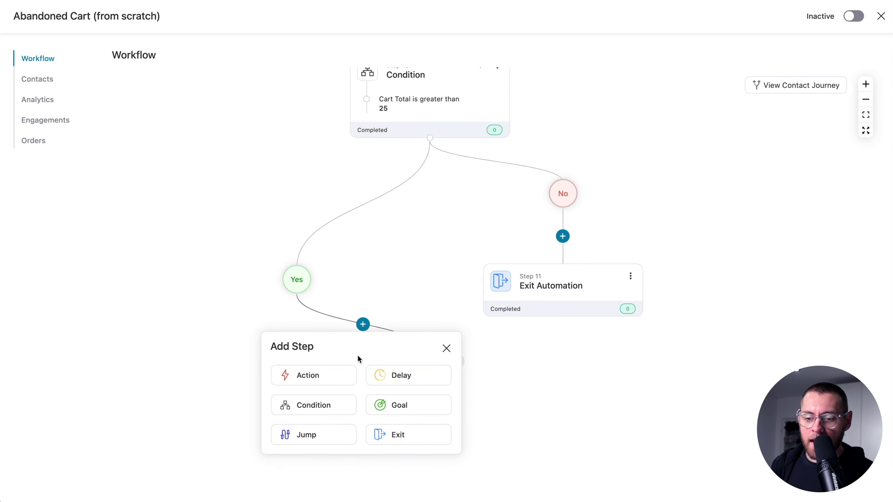
left_click(339, 379)
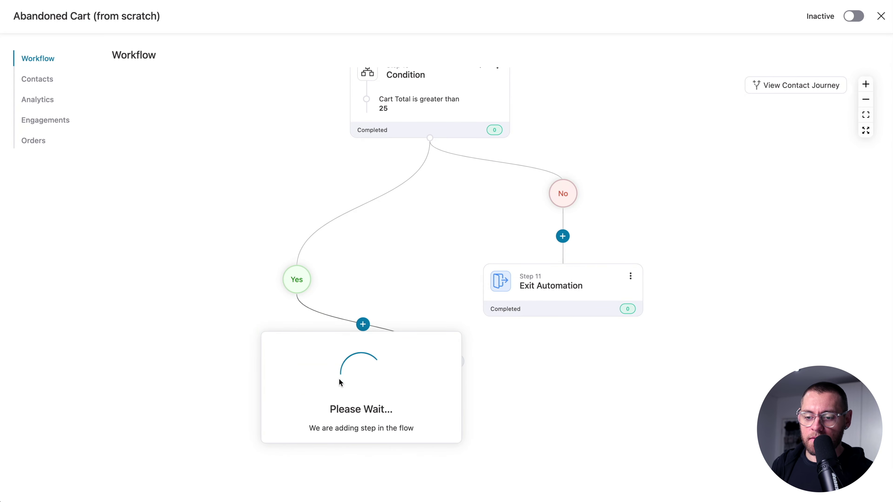
left_click(295, 190)
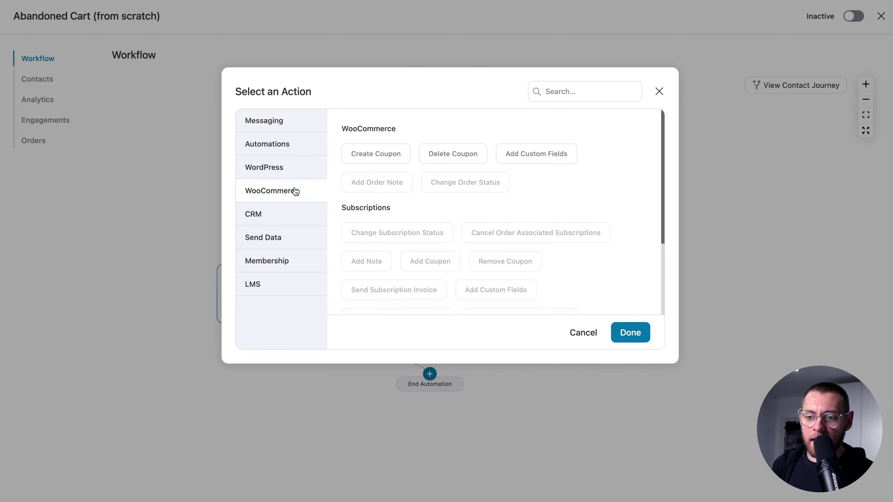
left_click(368, 157)
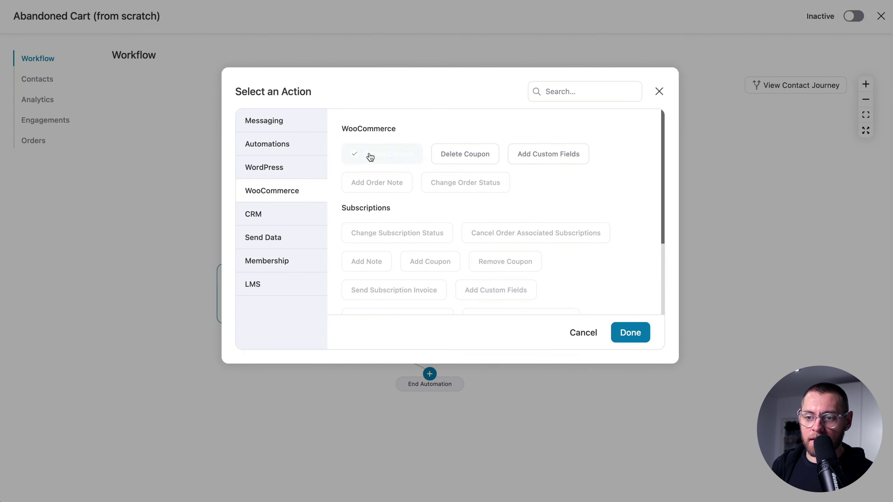
left_click(630, 333)
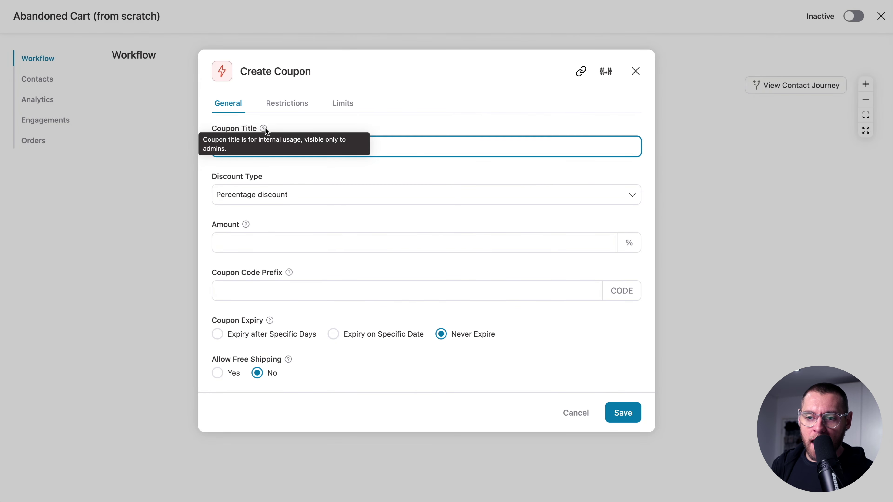
Title the coupon AC10 with a 10 percentage discount.
type("AC10")
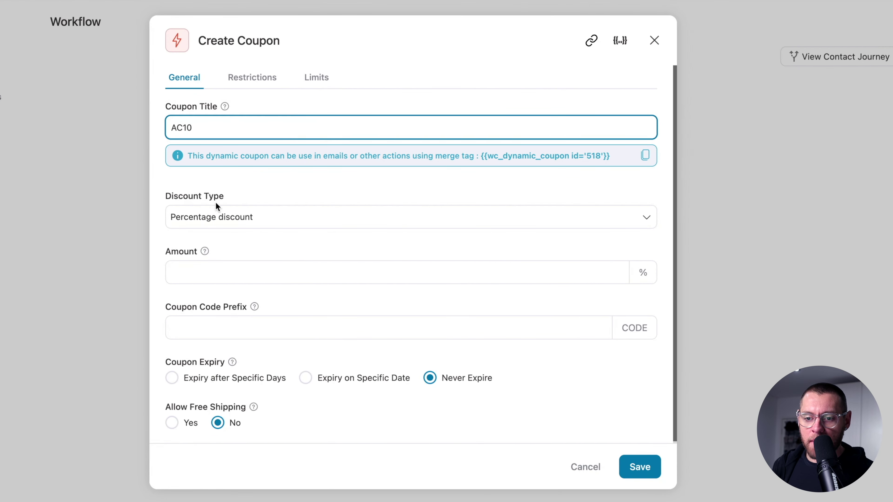
left_click(231, 271)
type("10")
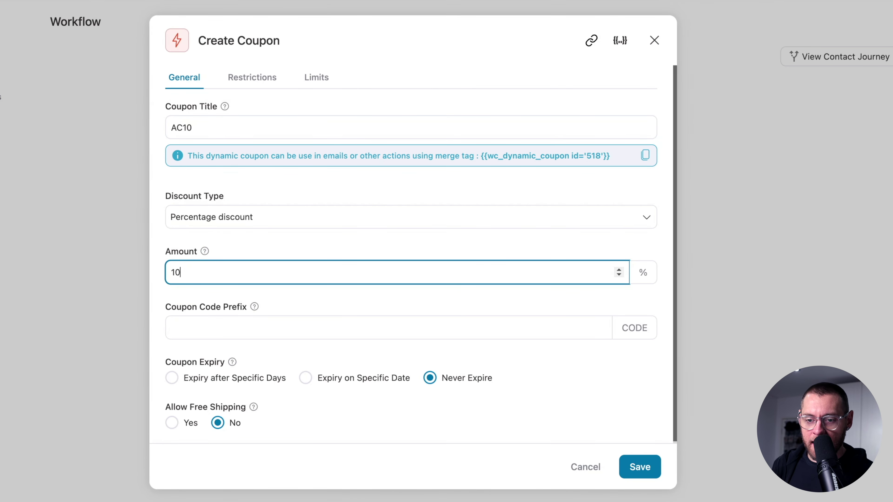
left_click(233, 221)
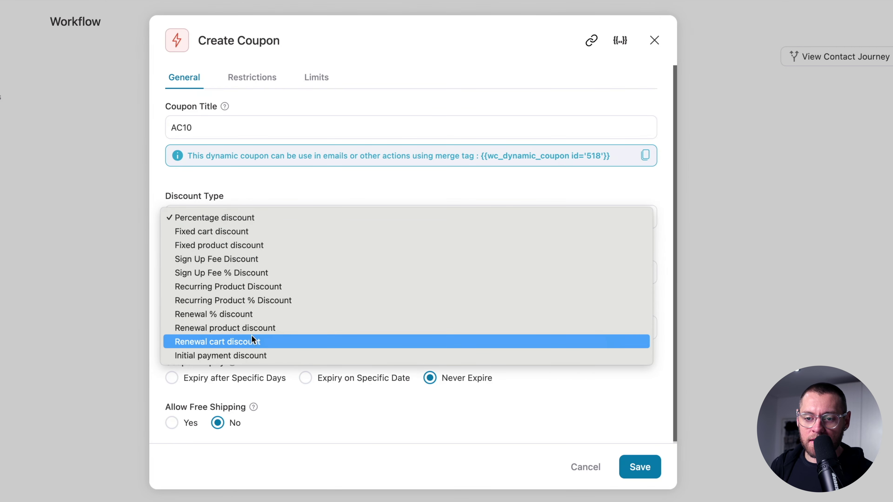
left_click(265, 218)
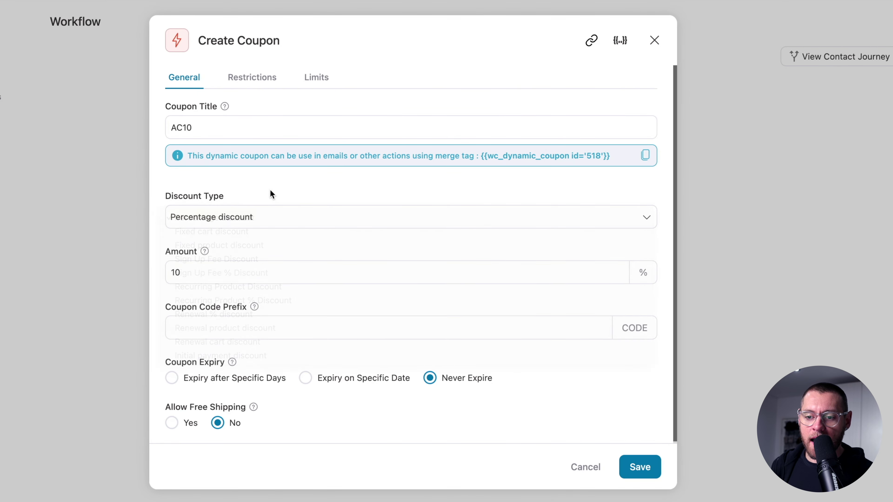
Set the coupon code prefix to AC.
left_click(216, 322)
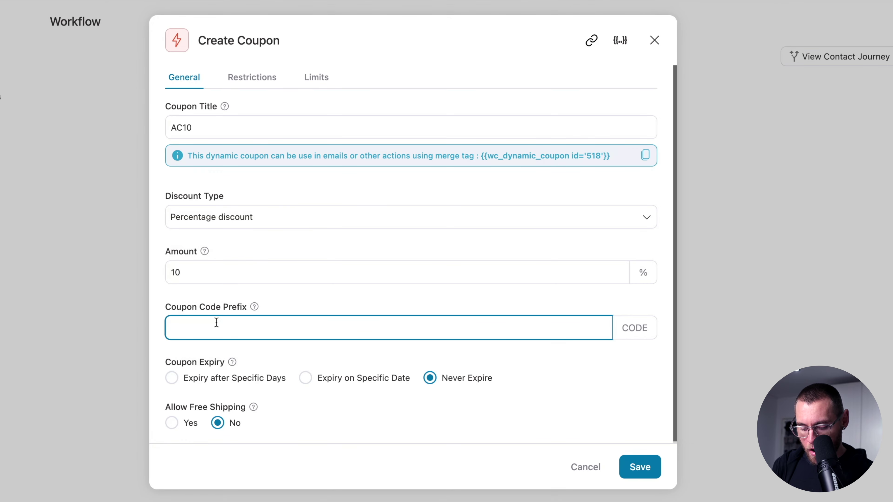
type("AC")
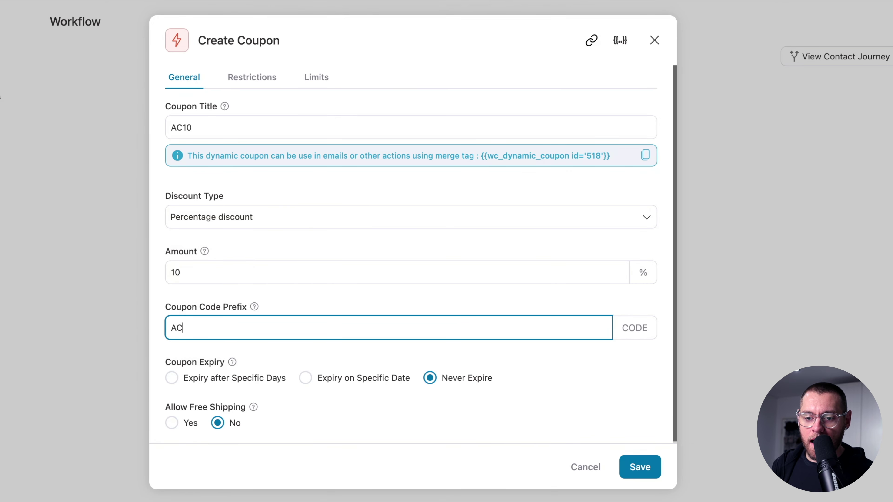
mouse_move(251, 307)
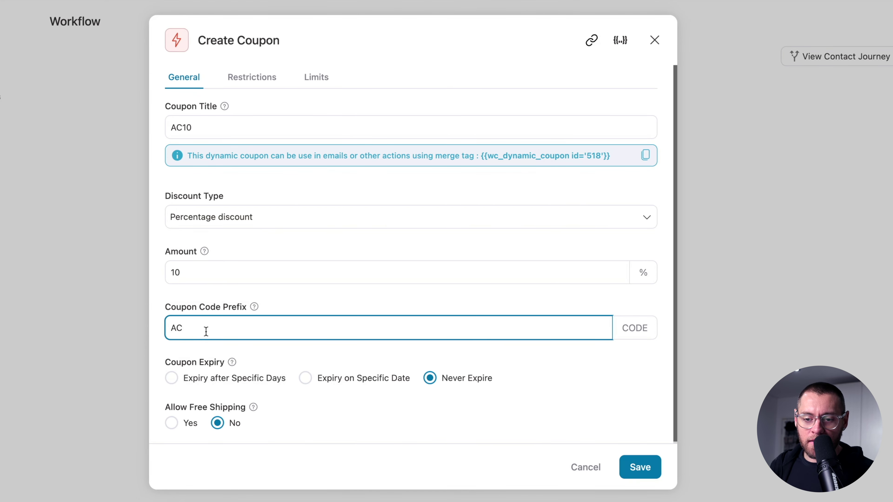
type("12323432")
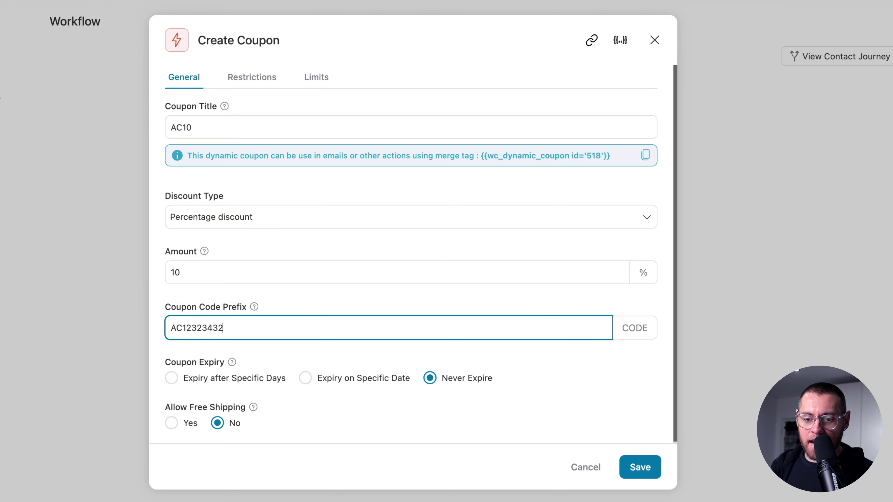
mouse_move(182, 327)
left_mouse_down()
mouse_move(236, 326)
mouse_move(185, 327)
left_mouse_up()
type("345jhk43j5k")
key("BackSpace")
Make the AC10 coupon expire after 3 specific days.
left_click(172, 378)
left_click(190, 411)
type("3")
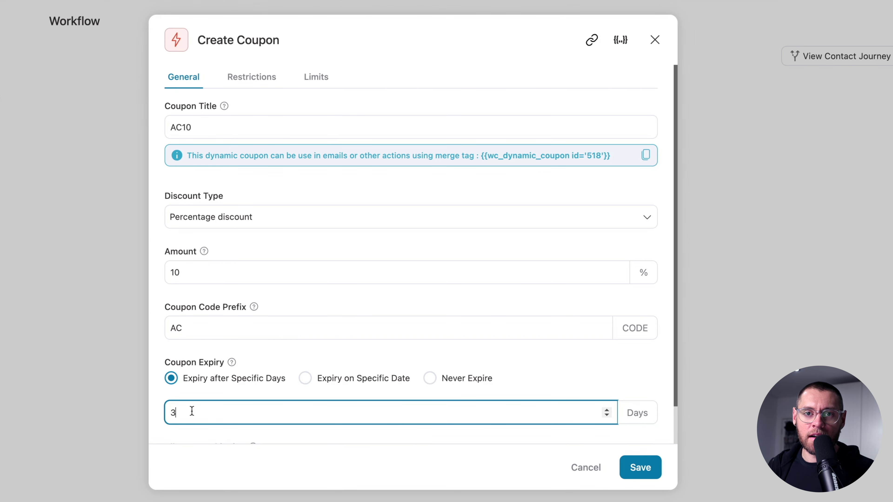
left_click(197, 394)
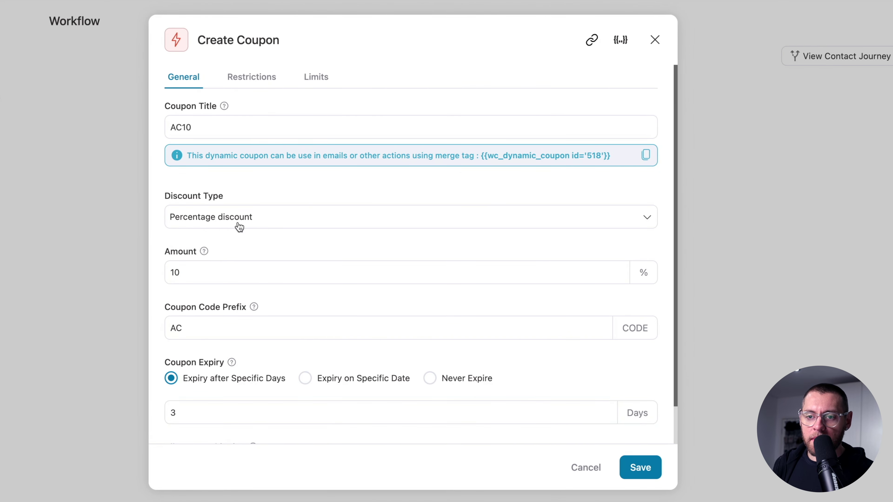
Review the coupon's Restrictions and Limits tabs, then return to General settings.
left_click(256, 83)
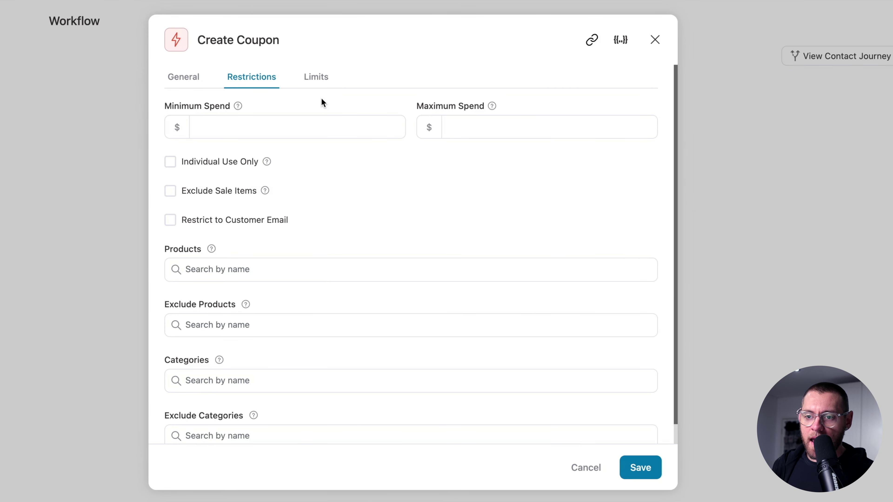
left_click(318, 81)
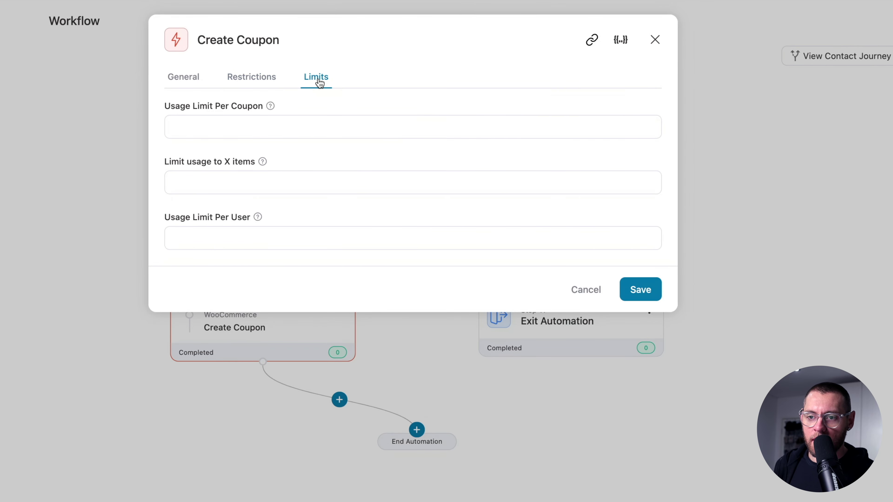
left_click(184, 83)
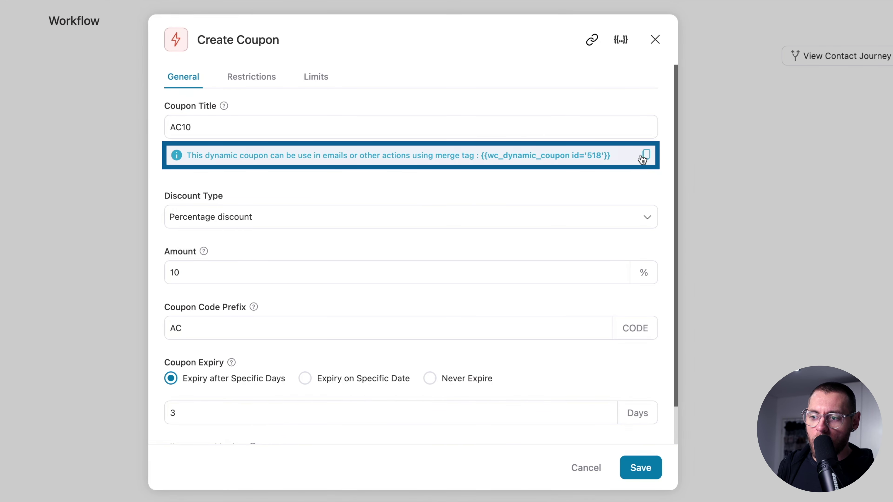
left_click(641, 467)
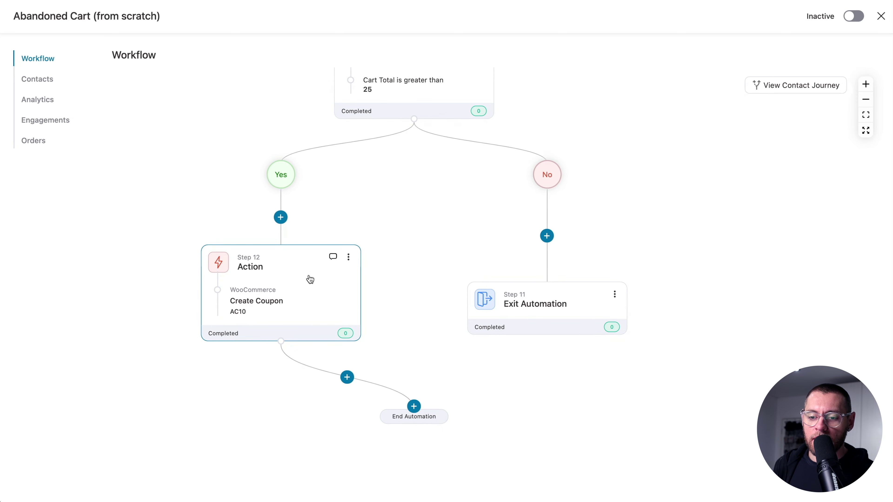
Add a Send Email action step after the Create Coupon AC10 step.
left_click(347, 377)
left_click(300, 428)
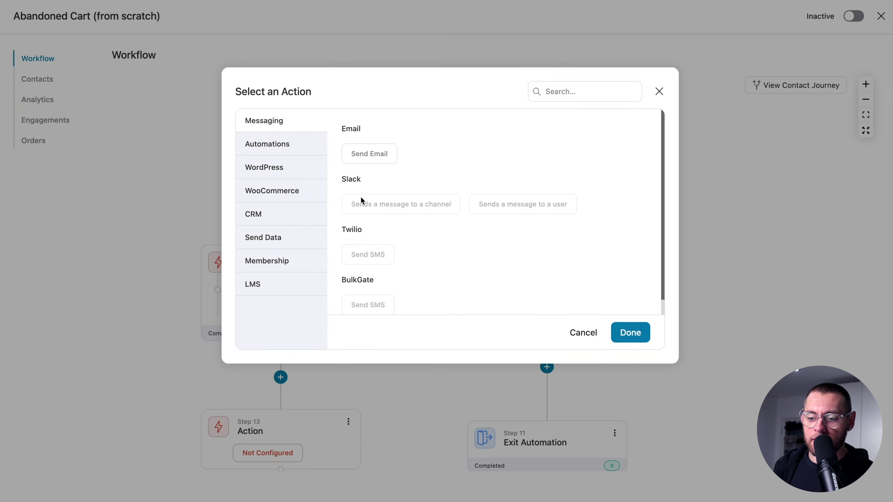
left_click(375, 154)
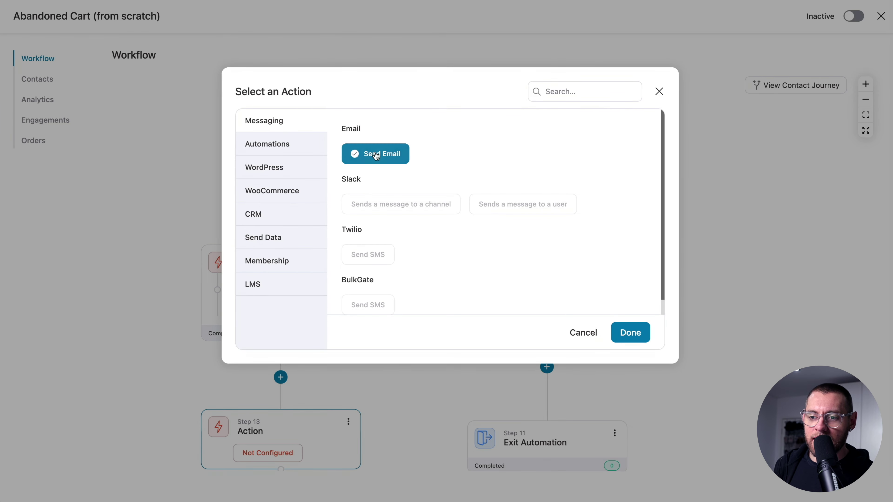
left_click(628, 330)
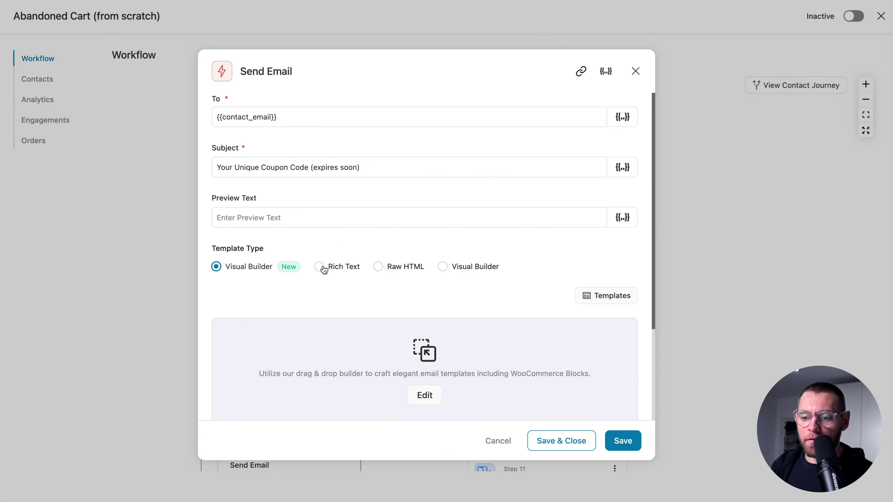
Paste the dynamic coupon merge tag under the greeting, then choose the Visual Builder (New) template type.
left_click(320, 268)
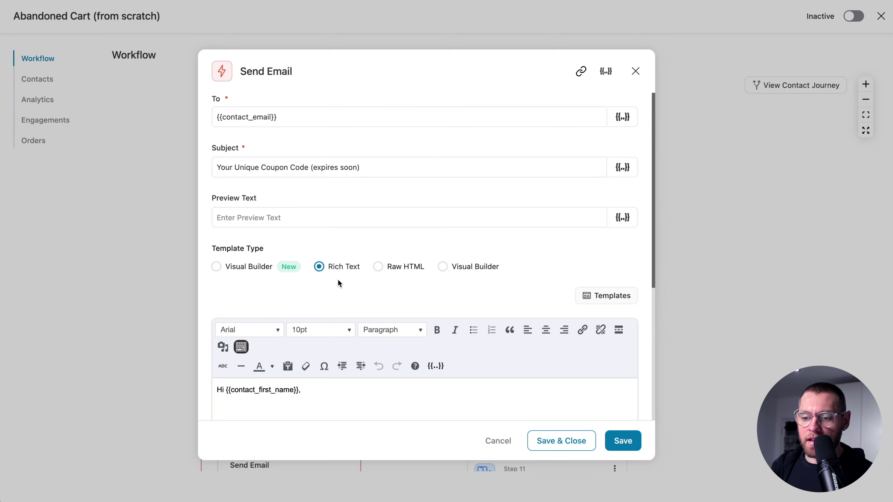
scroll(302, 309, "down", 3)
left_click(285, 337)
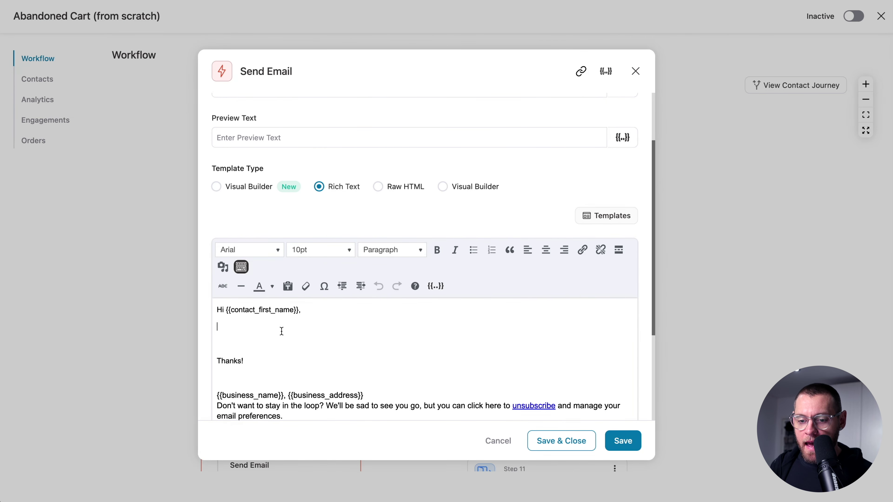
type("{{wc_dynamic_coupon id='518'}}")
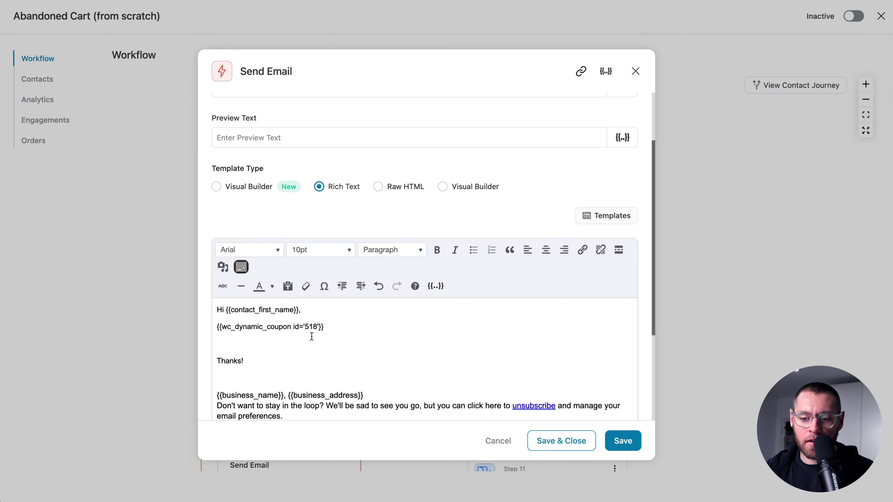
scroll(311, 337, "up", 3)
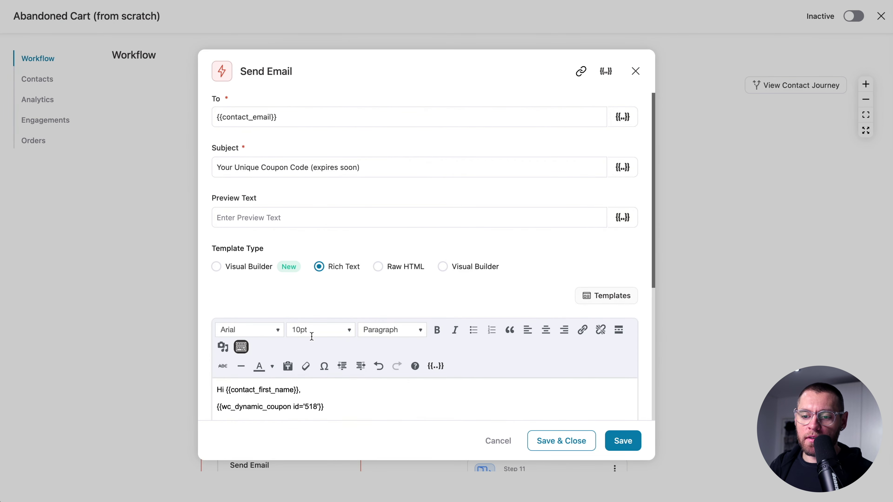
left_click(235, 266)
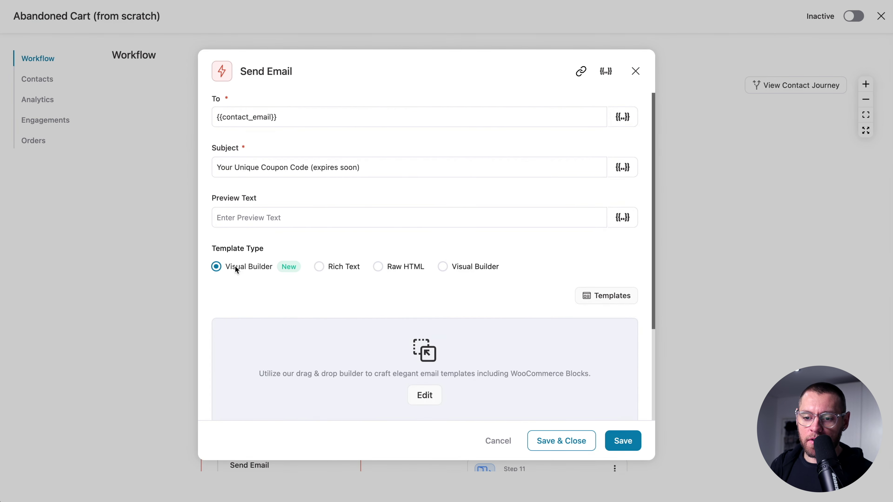
Preview and import the Win Back Email template from the Templates gallery.
left_click(417, 394)
scroll(410, 215, "down", 10)
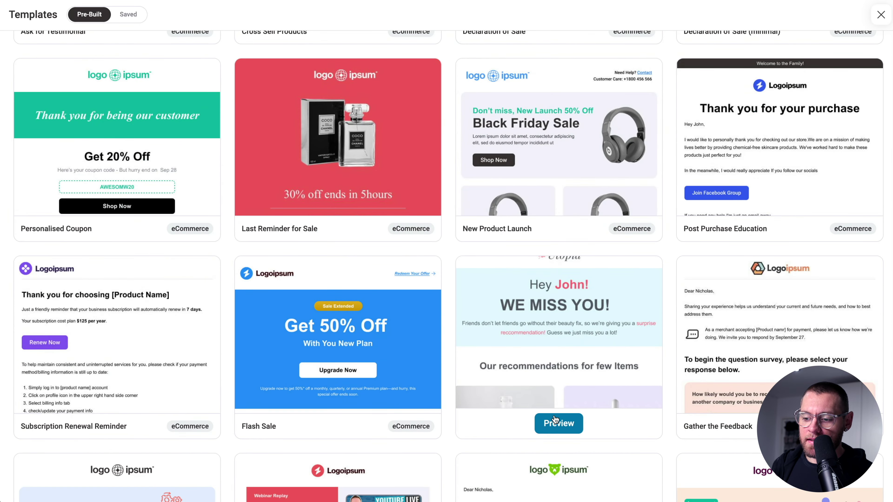
left_click(554, 421)
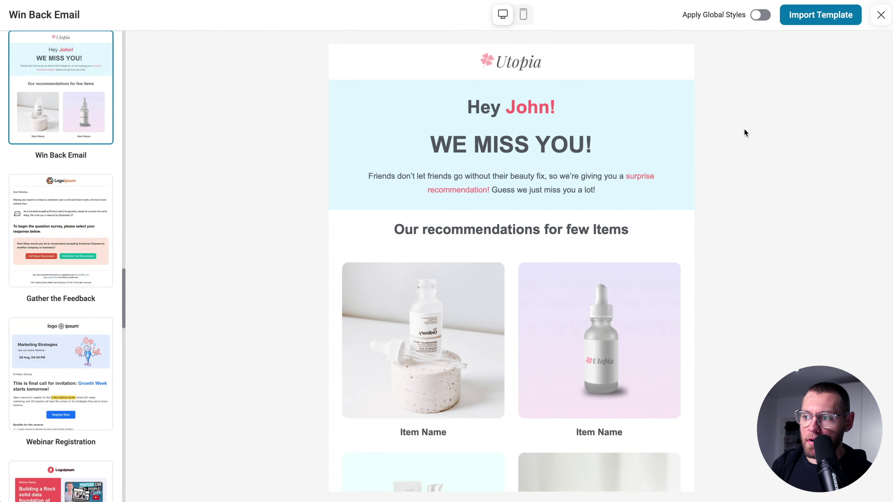
left_click(814, 16)
Drop a WooCommerce Cart Items block beneath the Your Cart heading.
scroll(348, 153, "down", 5)
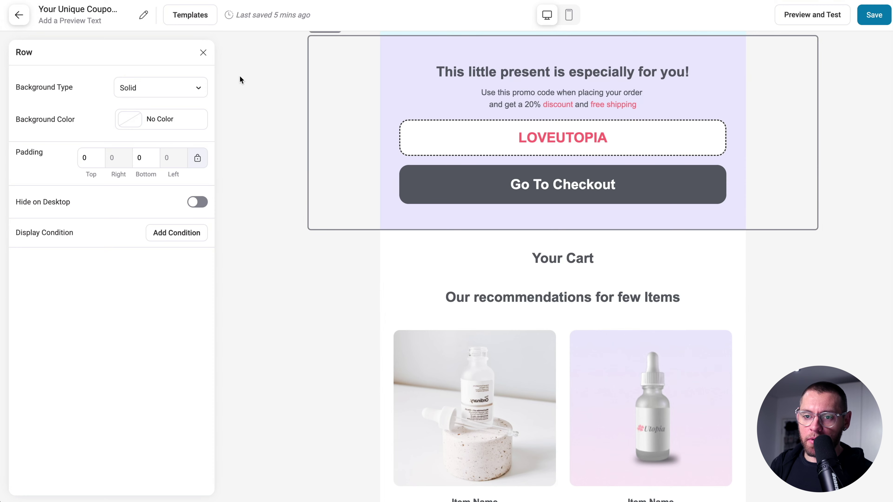
left_click(203, 53)
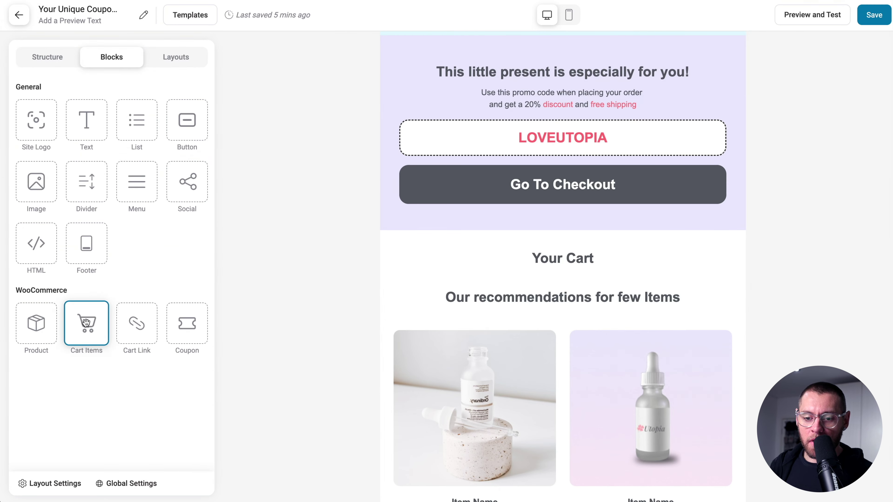
left_click_drag(87, 323, 456, 266)
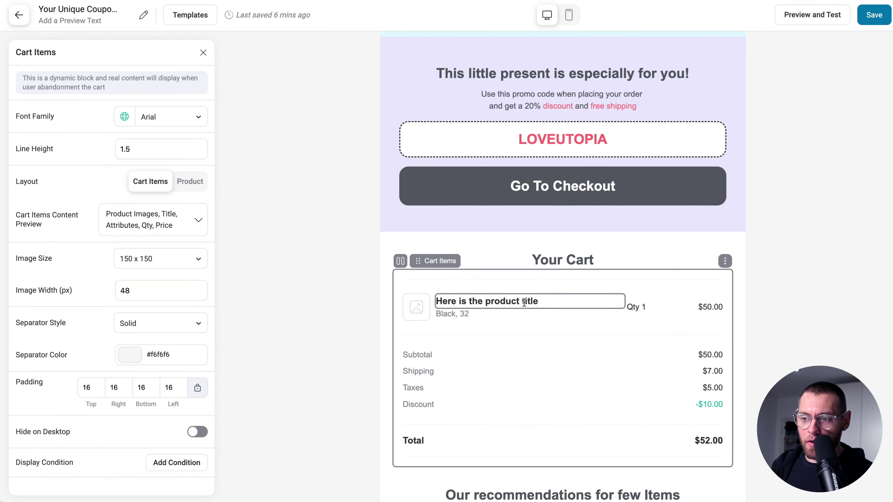
Set the coupon block to Automation type using AC10 (#12), with cart recovery link enabled.
scroll(525, 303, "up", 3)
left_click(401, 195)
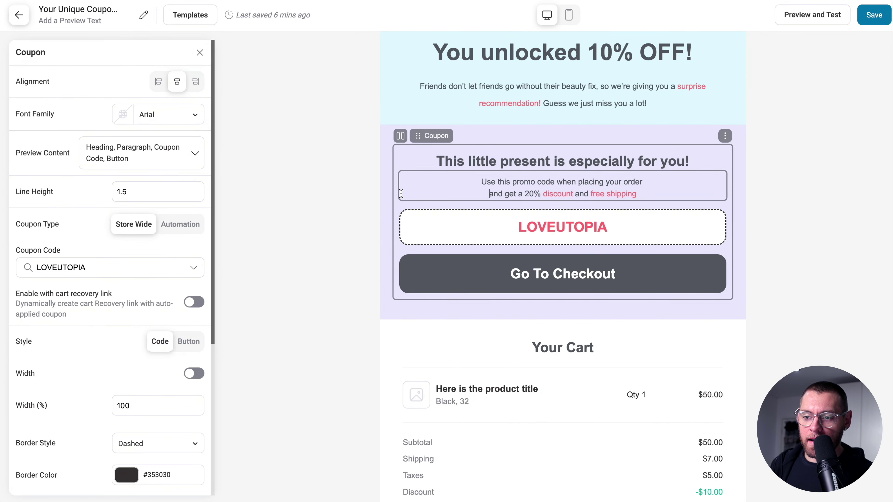
left_click(200, 53)
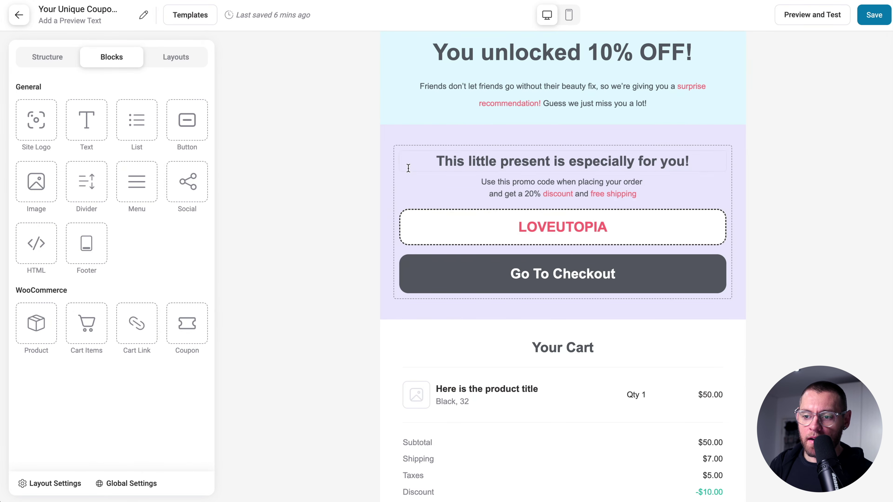
left_click(407, 175)
left_click(408, 176)
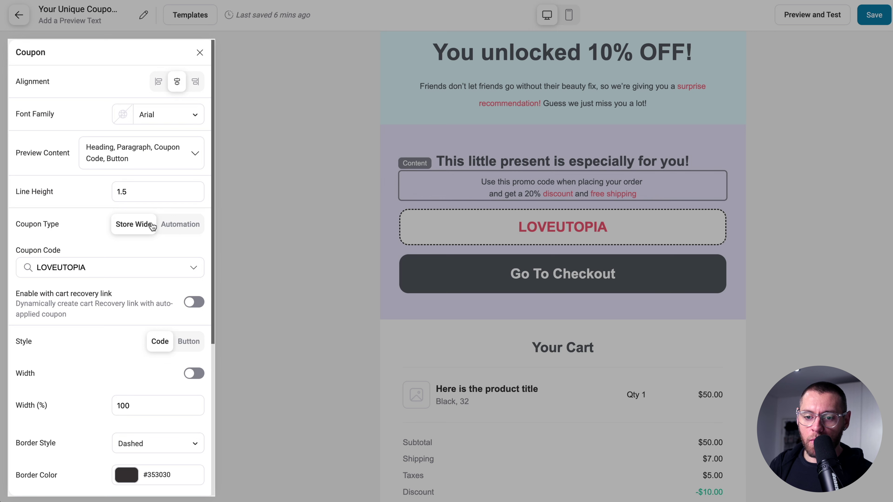
left_click(179, 224)
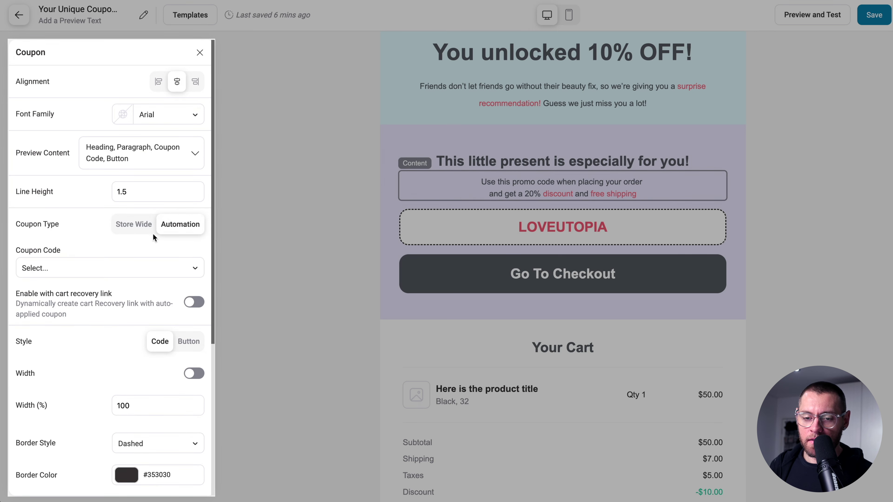
left_click(109, 267)
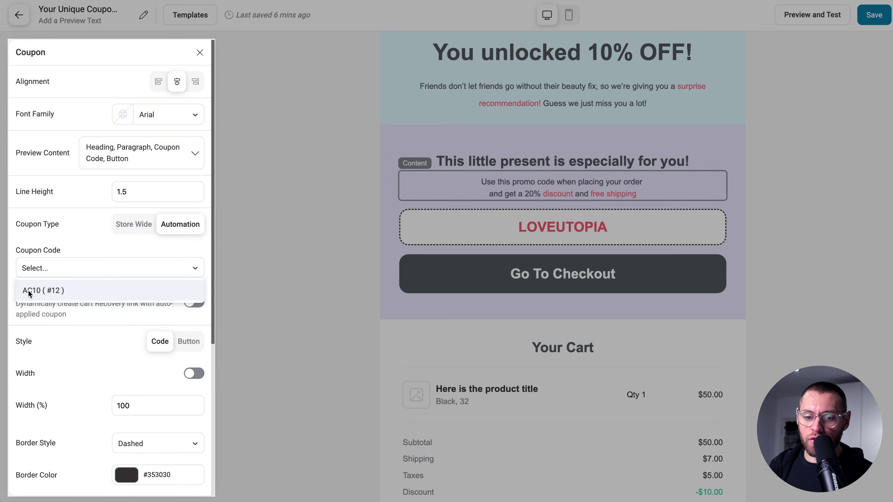
left_click(42, 291)
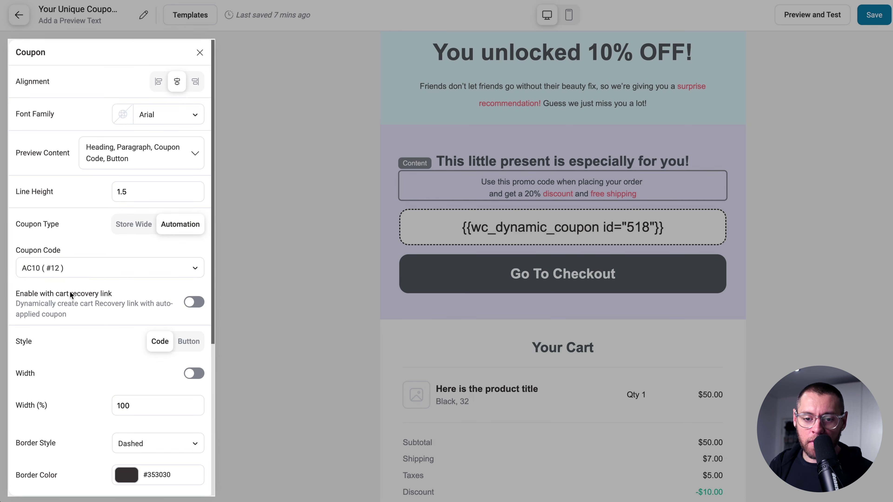
left_click(196, 304)
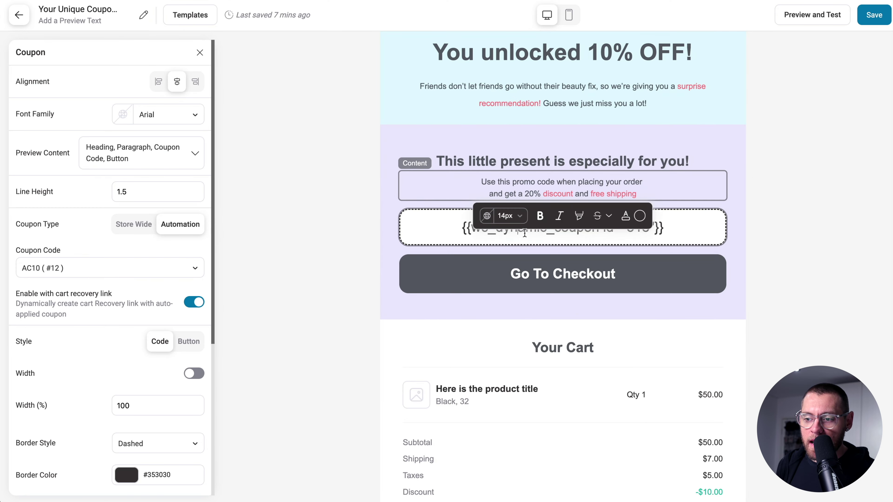
Check the coupon code and Go To Checkout button, then save the email and the Send Email step.
left_click(452, 227)
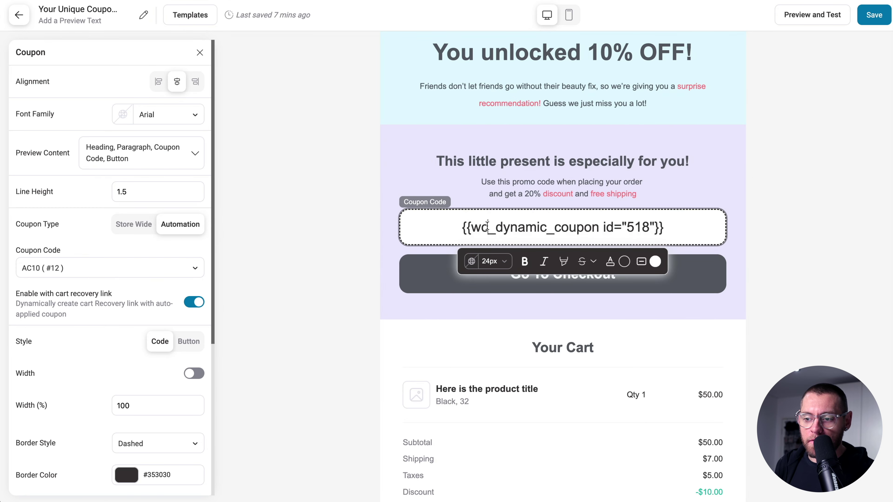
left_click(506, 278)
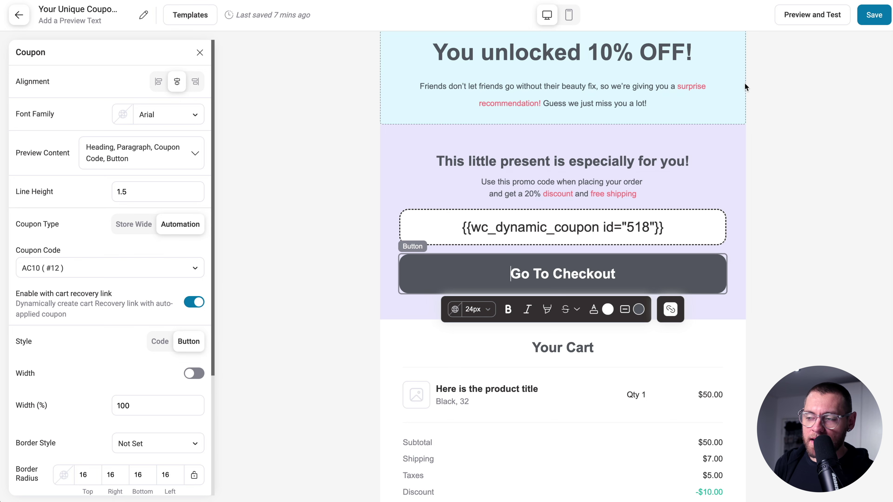
left_click(876, 13)
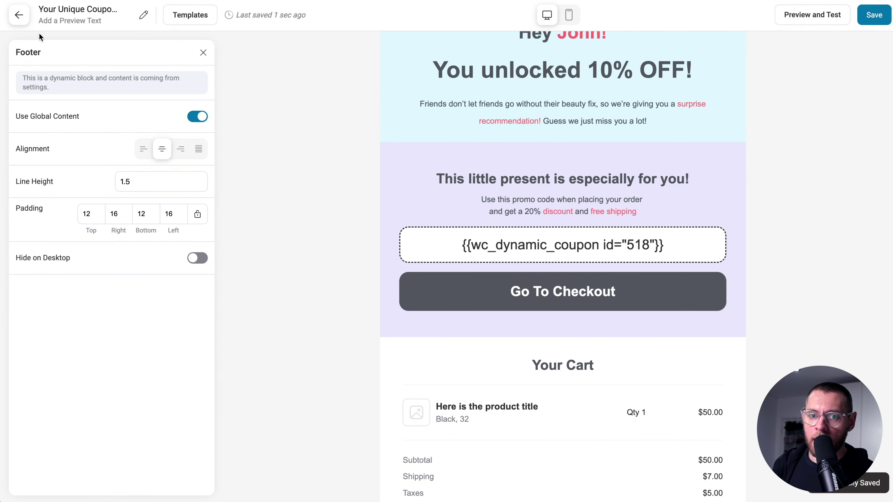
left_click(21, 21)
scroll(438, 281, "down", 5)
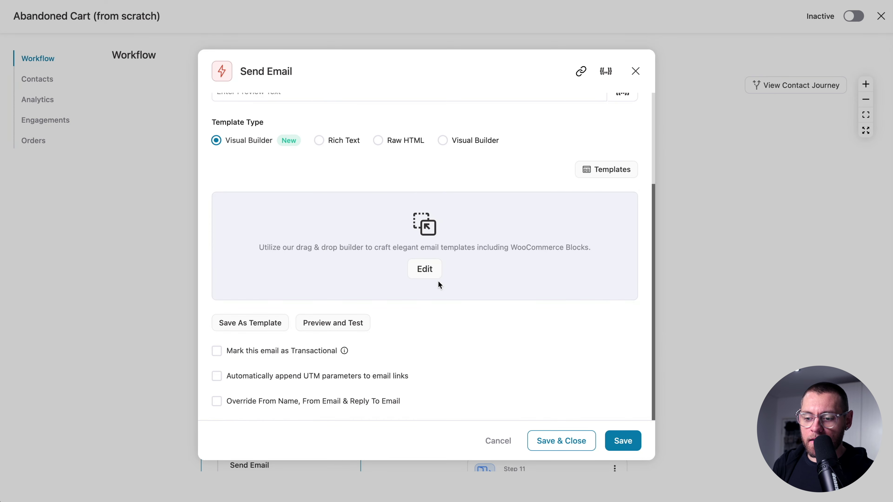
left_click(553, 441)
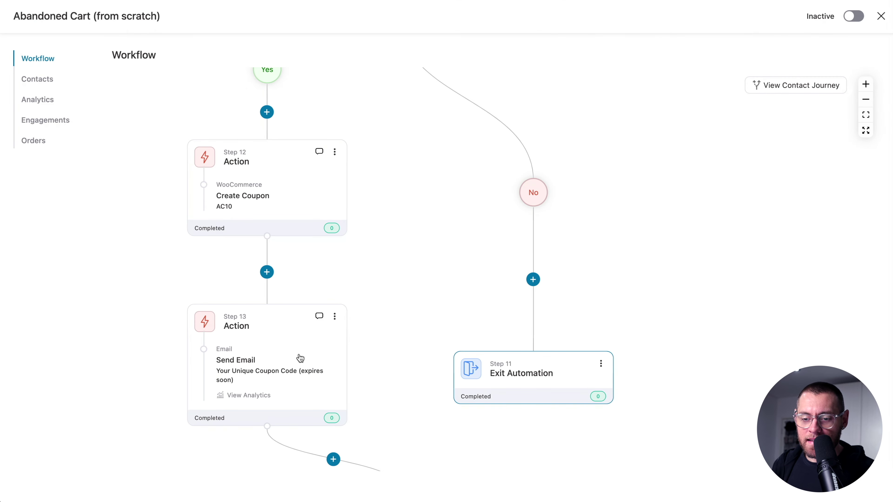
scroll(393, 398, "down", 3)
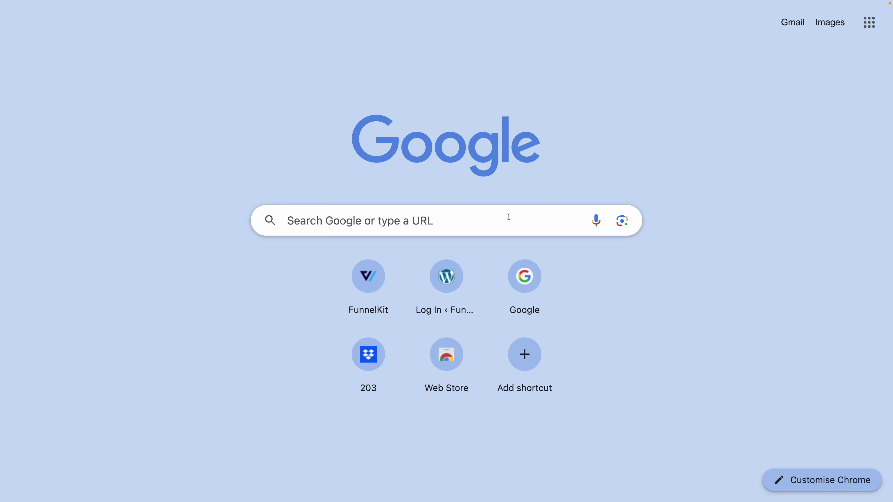
Load the FunnelKit pricing page from its pasted URL in a new browser tab.
left_click(509, 215)
type("https://funnelkit.com/exclusive-offer/")
key("Return")
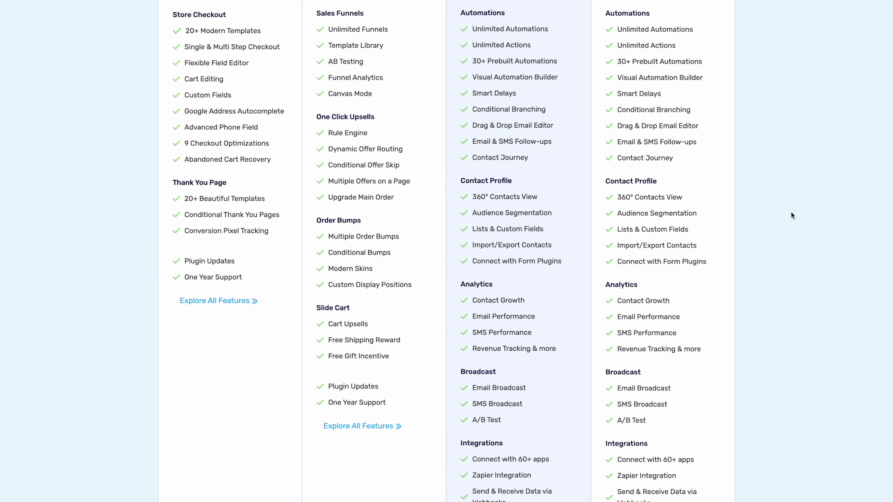